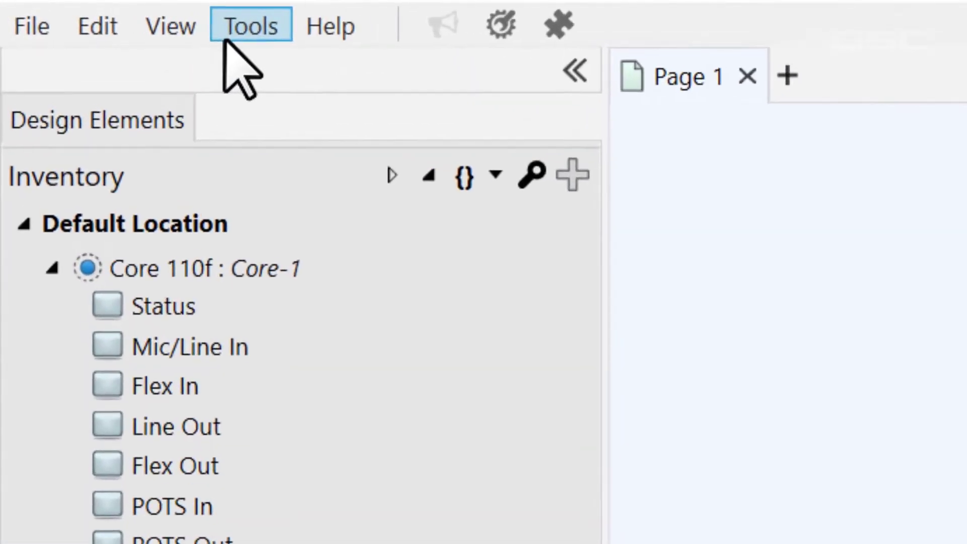
# Launch Show Configurator from the Tools menu and reveal its device list.
pyautogui.click(98, 16)
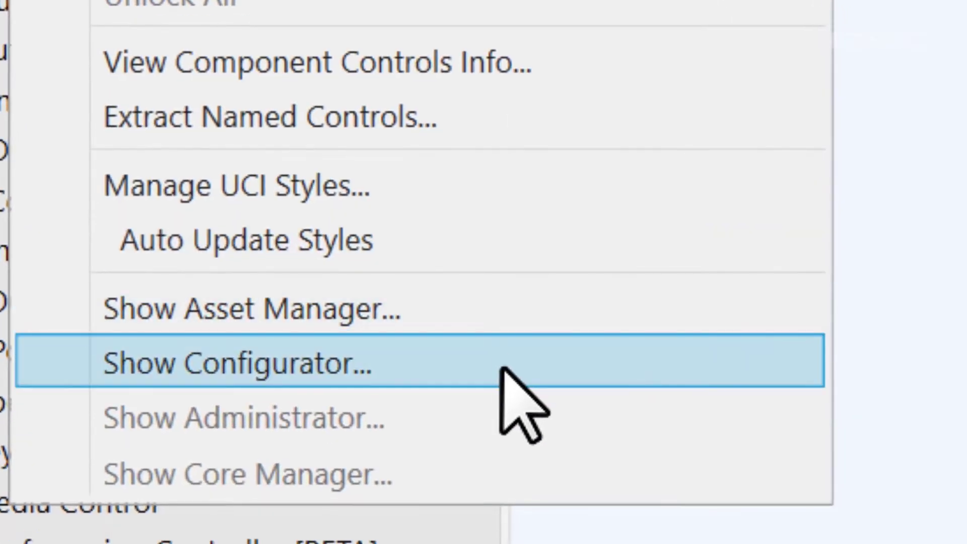
pyautogui.click(501, 368)
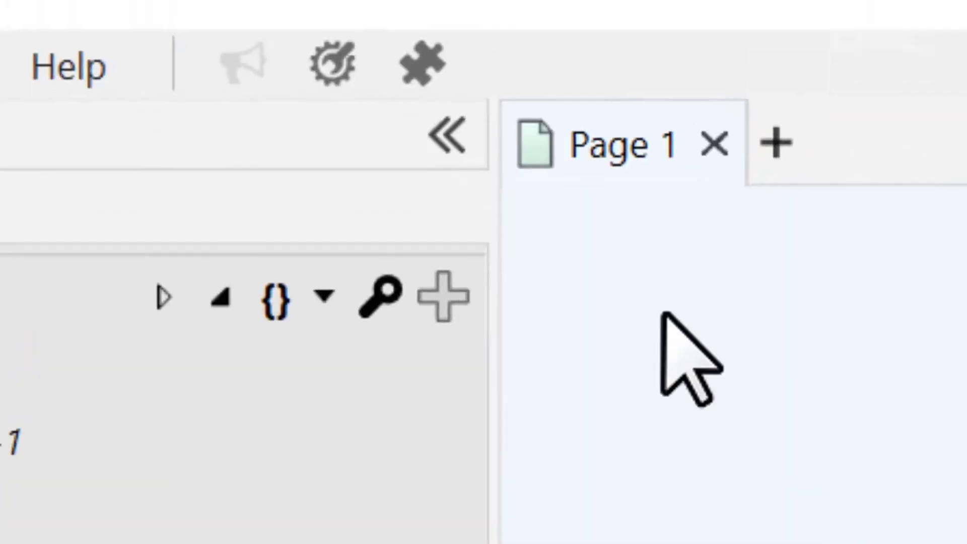
pyautogui.click(338, 75)
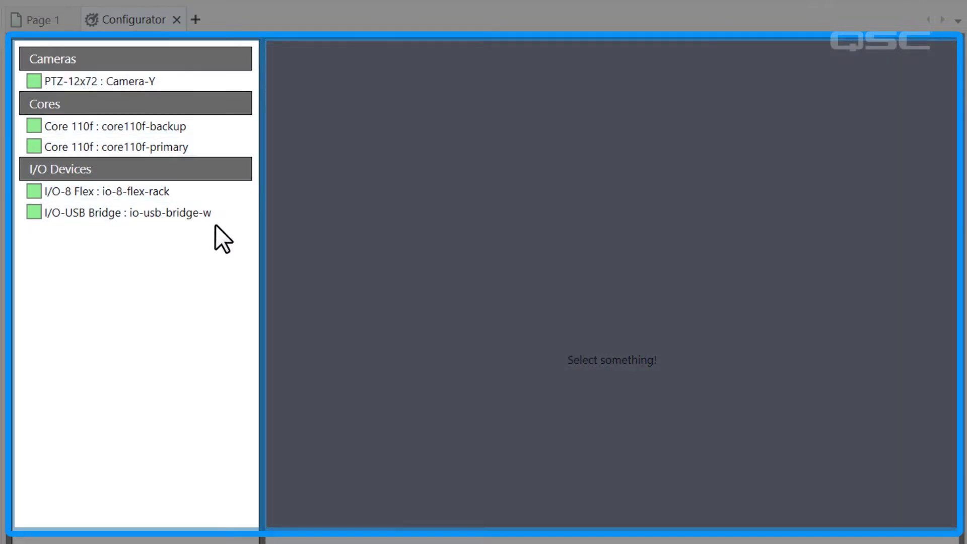
# Select io-usb-bridge-w and bring up its LAN A addressing mode choices.
pyautogui.click(226, 214)
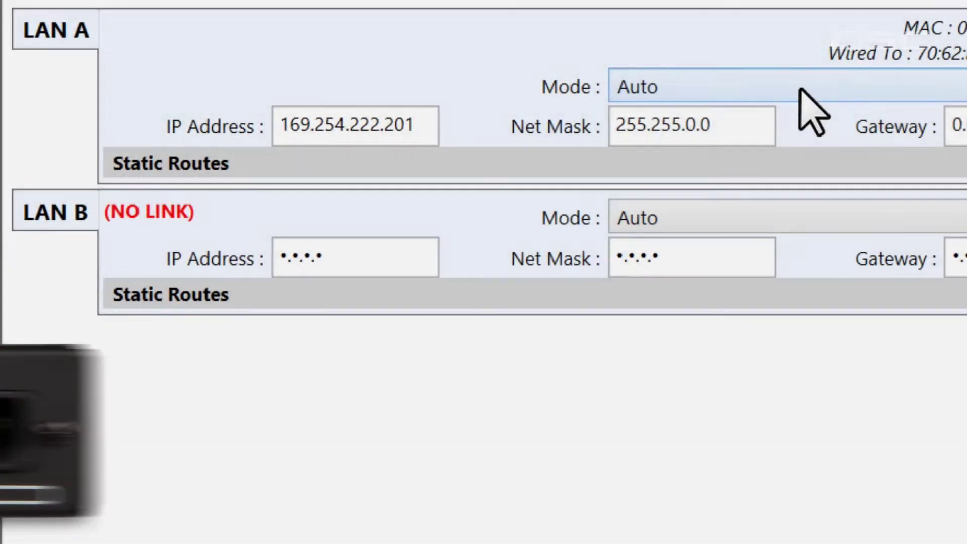
pyautogui.click(801, 90)
# Set LAN A to Static 192.168.1.30, mask 255.255.0.0, and switch LAN B Off.
pyautogui.click(812, 155)
pyautogui.write('192.168.1.3')
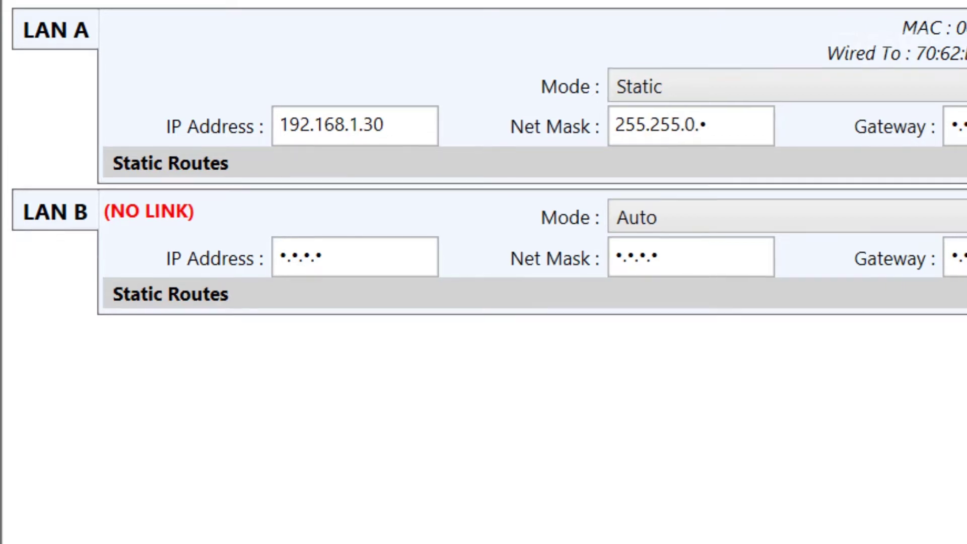
pyautogui.write('0')
pyautogui.press('Tab')
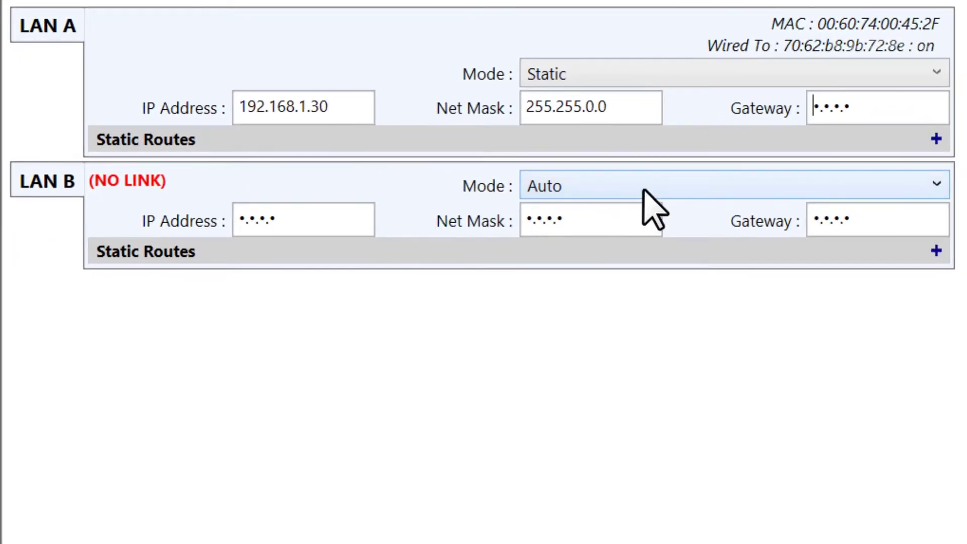
pyautogui.click(651, 186)
pyautogui.click(682, 267)
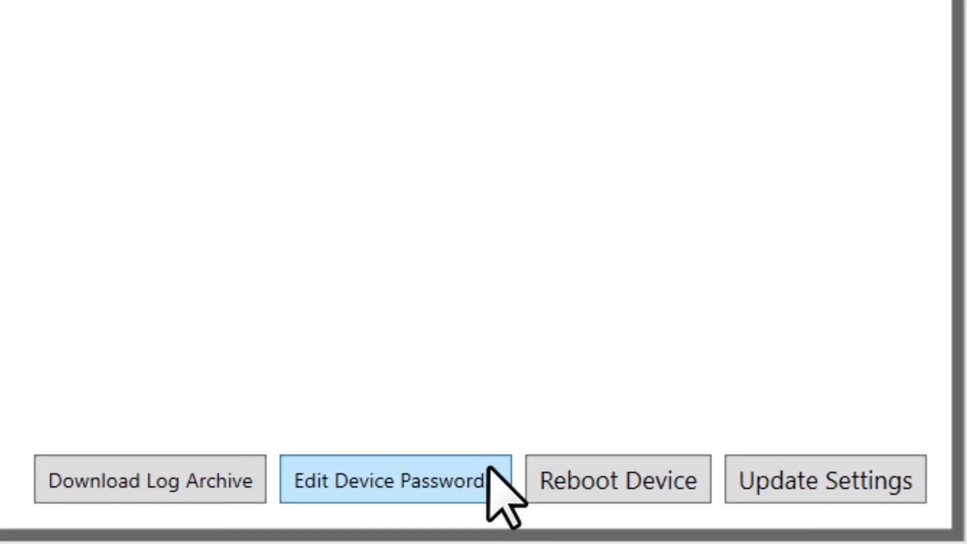
# Set and confirm a device password on the bridge via Edit Device Password.
pyautogui.click(490, 467)
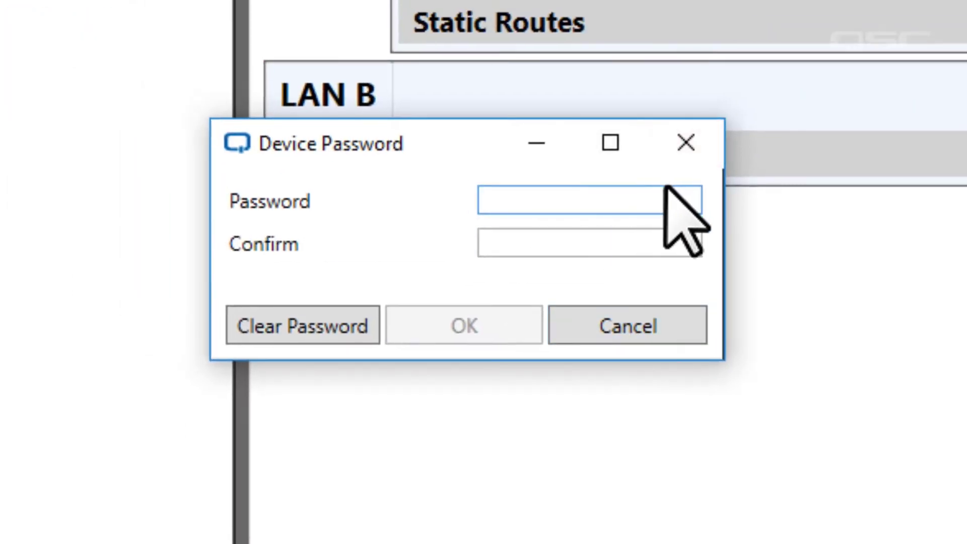
pyautogui.click(519, 326)
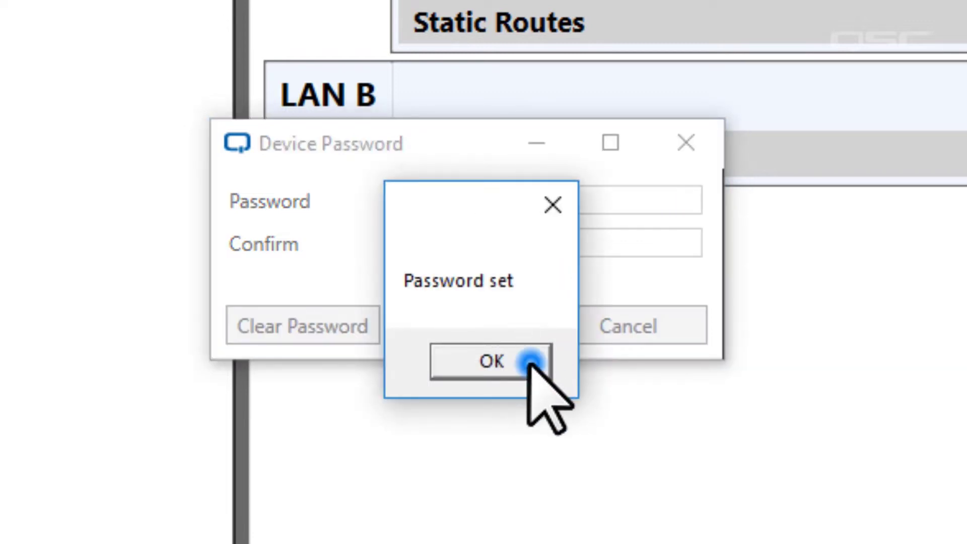
pyautogui.click(531, 364)
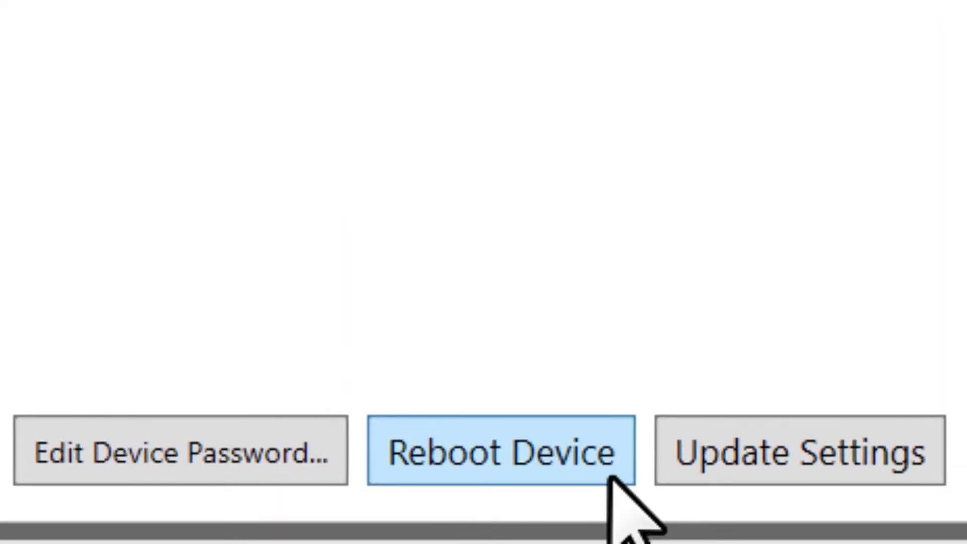
# Apply the bridge's new settings with Update Settings, then select io-8-flex-rack.
pyautogui.click(818, 463)
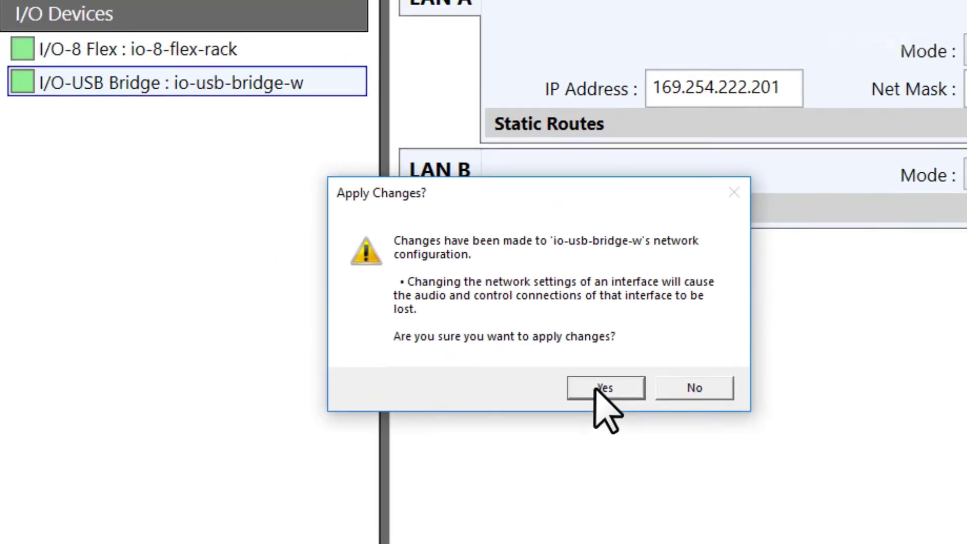
pyautogui.click(596, 389)
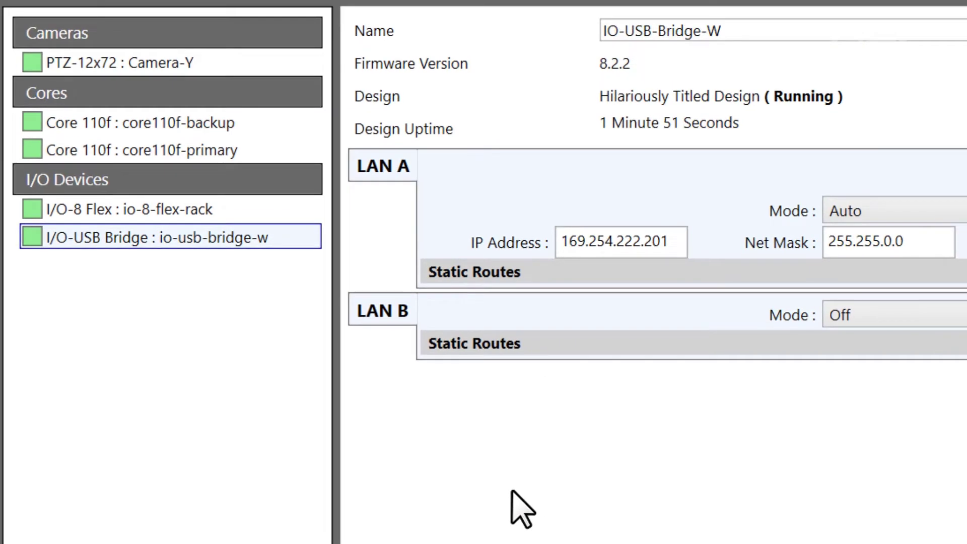
pyautogui.click(242, 215)
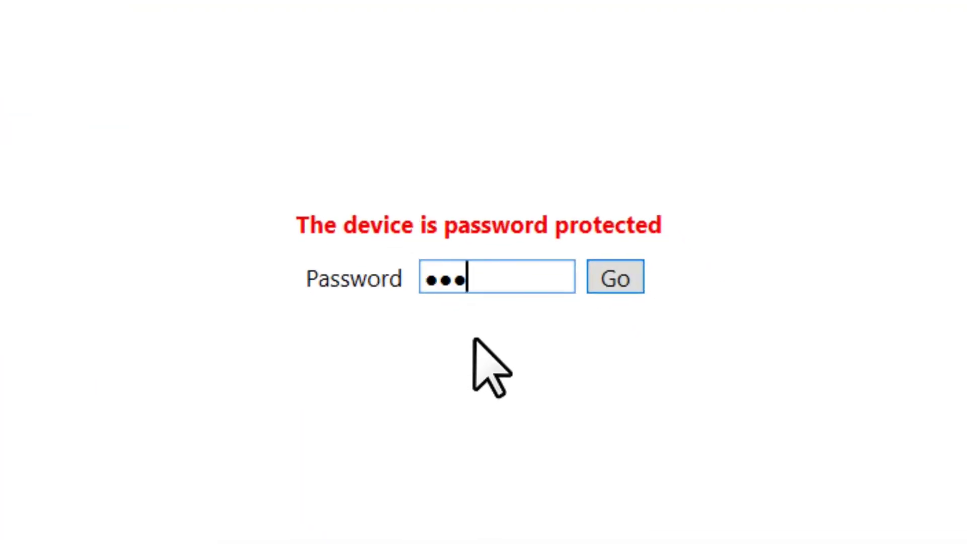
# Submit the io-8-flex-rack password with Go to unlock its settings.
pyautogui.click(614, 284)
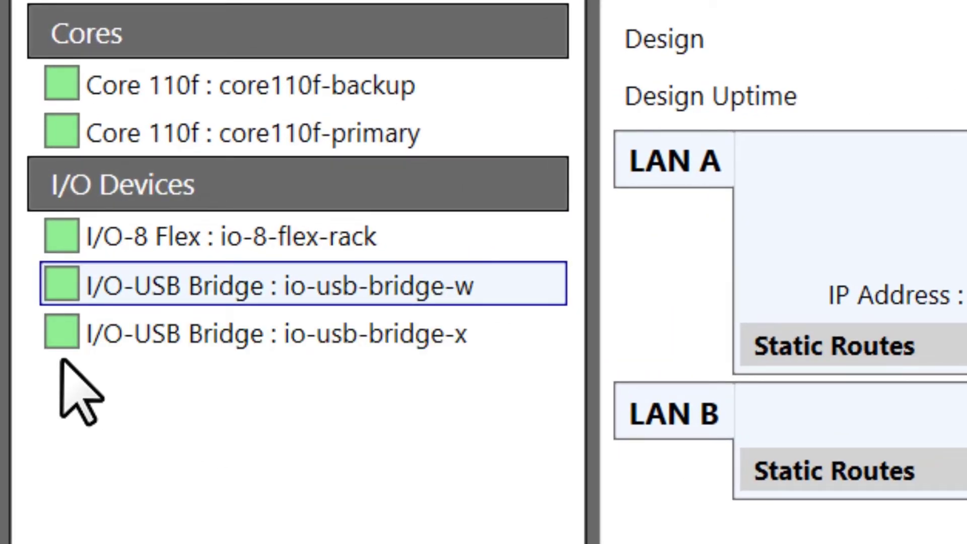
pyautogui.moveTo(303, 436)
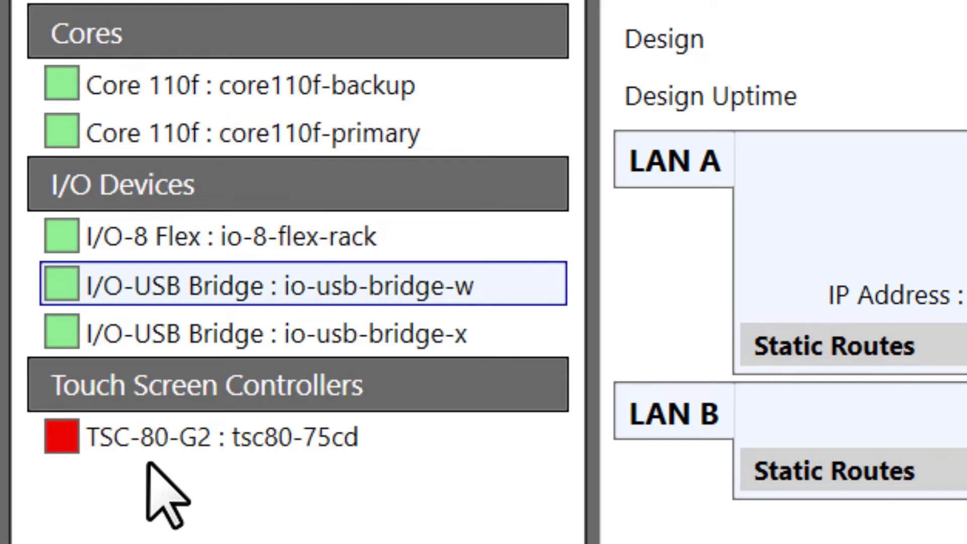
pyautogui.moveTo(62, 437)
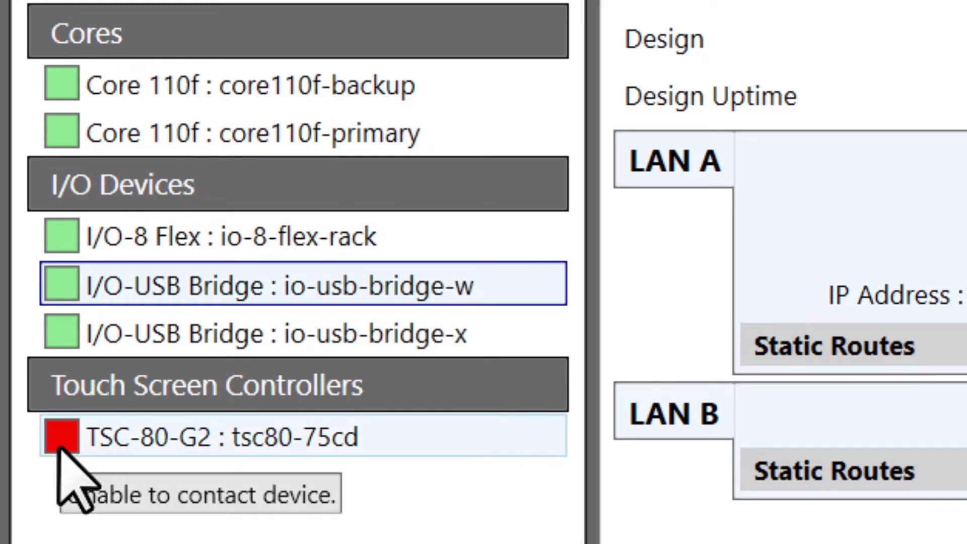
# Select the unreachable tsc80-75cd and change the computer's IPv4 address to 192.150.1.5.
pyautogui.click(60, 442)
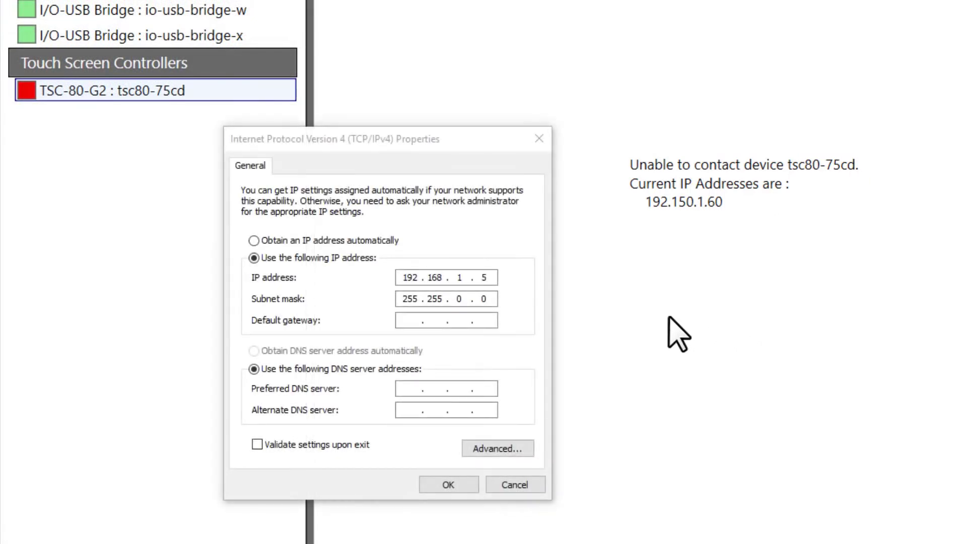
pyautogui.click(439, 277)
pyautogui.write('50')
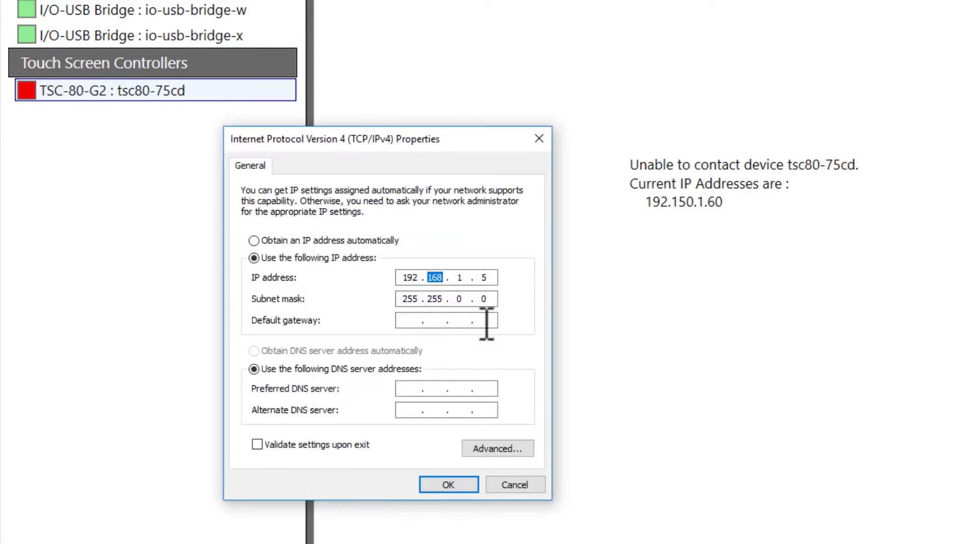
pyautogui.click(433, 481)
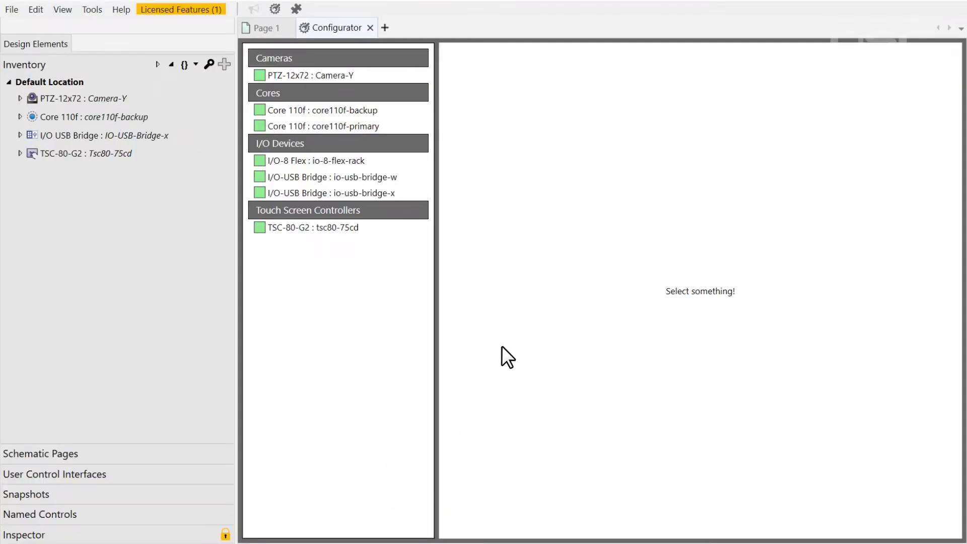
# View the TSC-80-G2 settings, load Camera-Y's configuration page, then close the browser window.
pyautogui.click(386, 227)
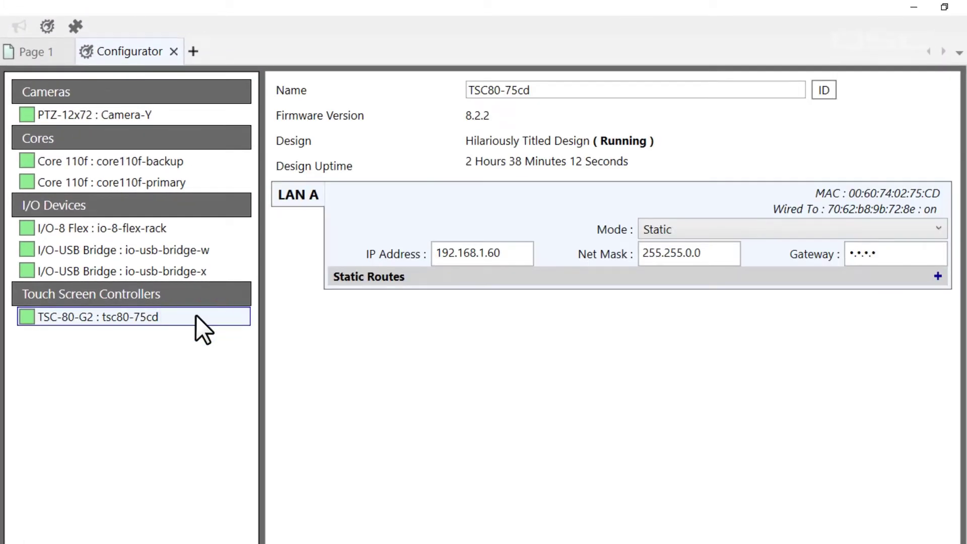
pyautogui.click(175, 118)
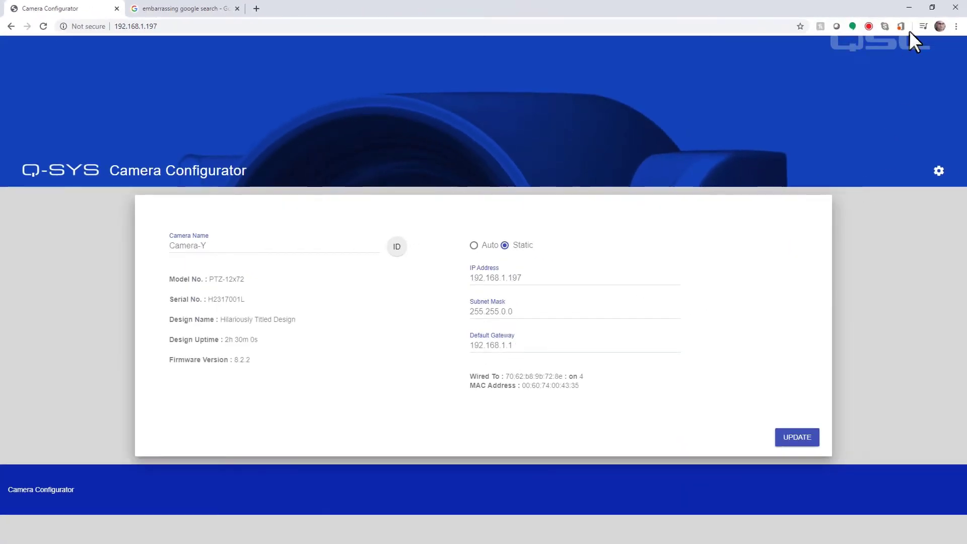
pyautogui.click(934, 8)
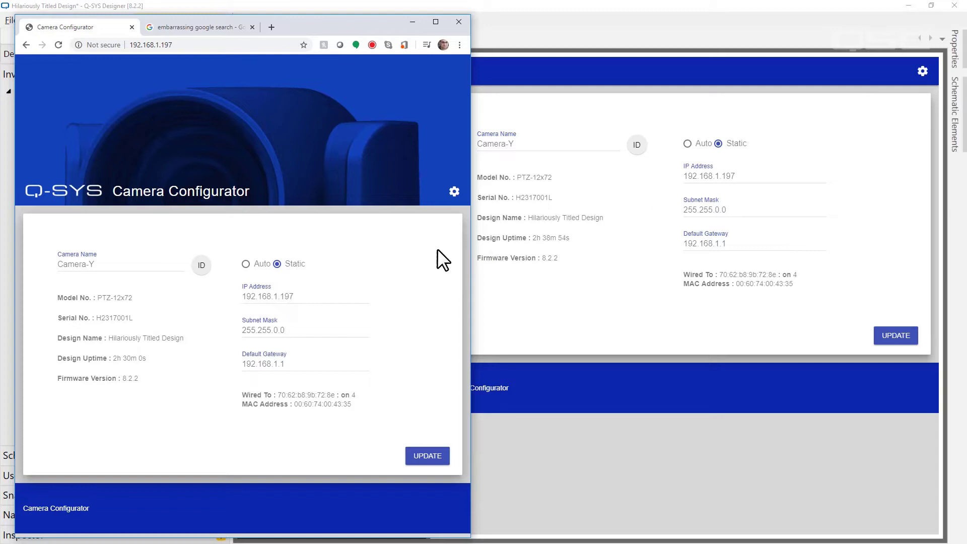
pyautogui.click(462, 26)
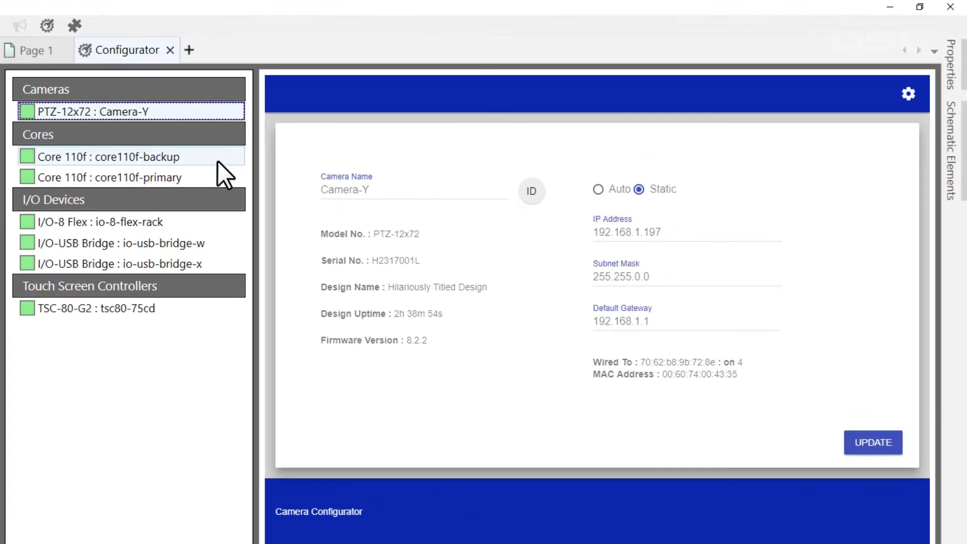
# Review core110f-primary's network settings in Core Manager and close the page.
pyautogui.click(215, 178)
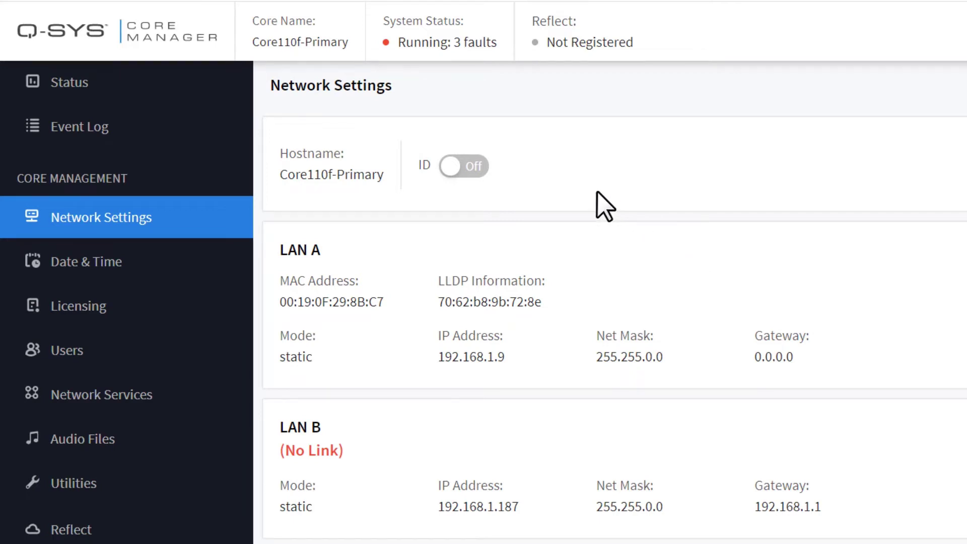
pyautogui.click(164, 15)
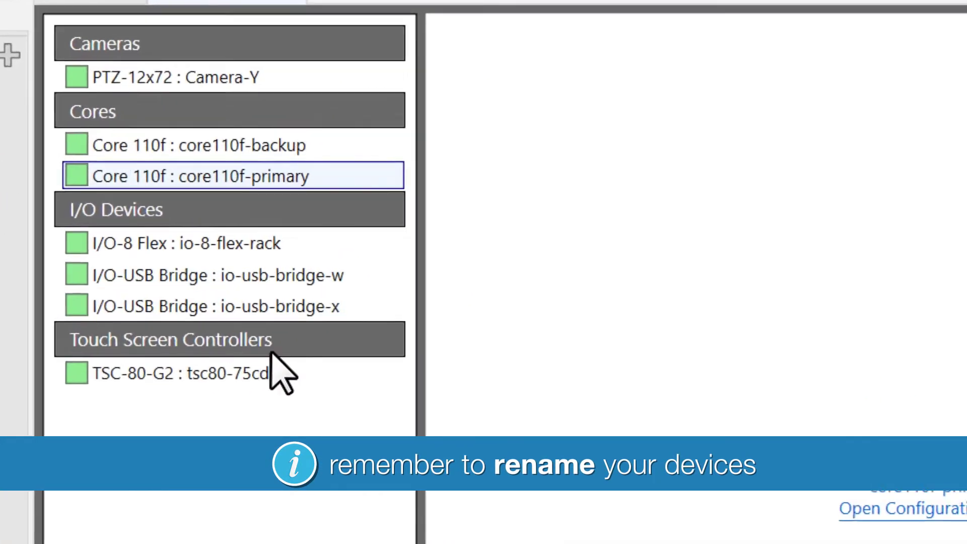
# Rename tsc80-75cd to wallpanel and apply it, then select core110f-backup.
pyautogui.click(512, 325)
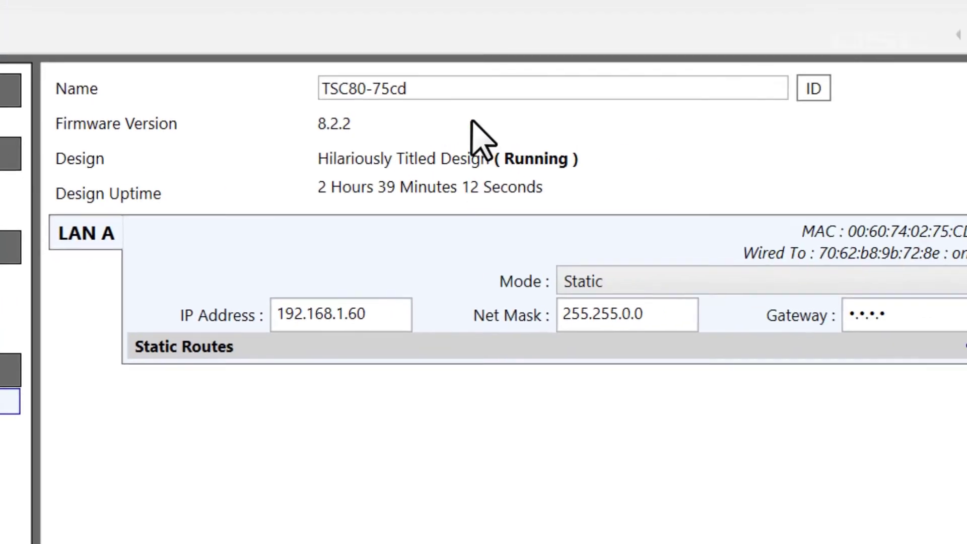
pyautogui.click(450, 94)
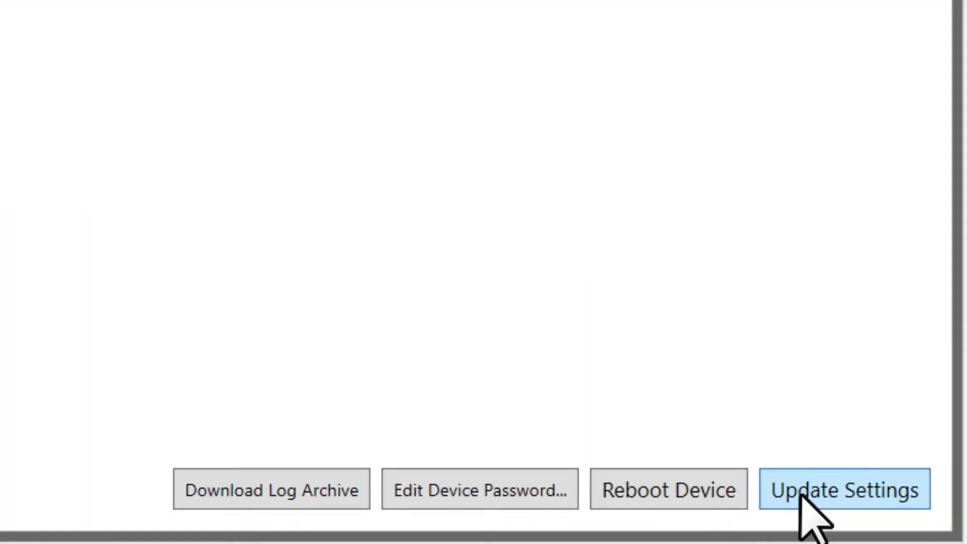
pyautogui.click(801, 495)
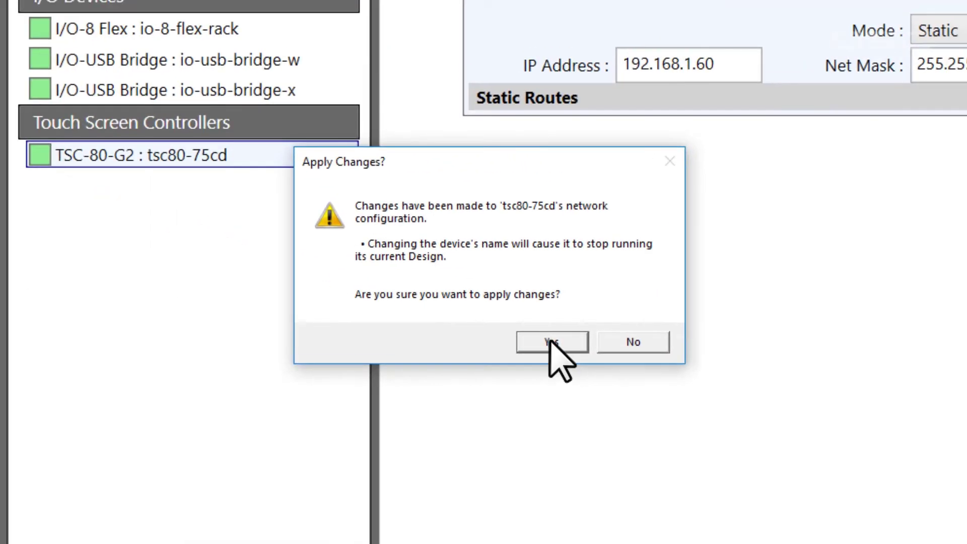
pyautogui.click(550, 342)
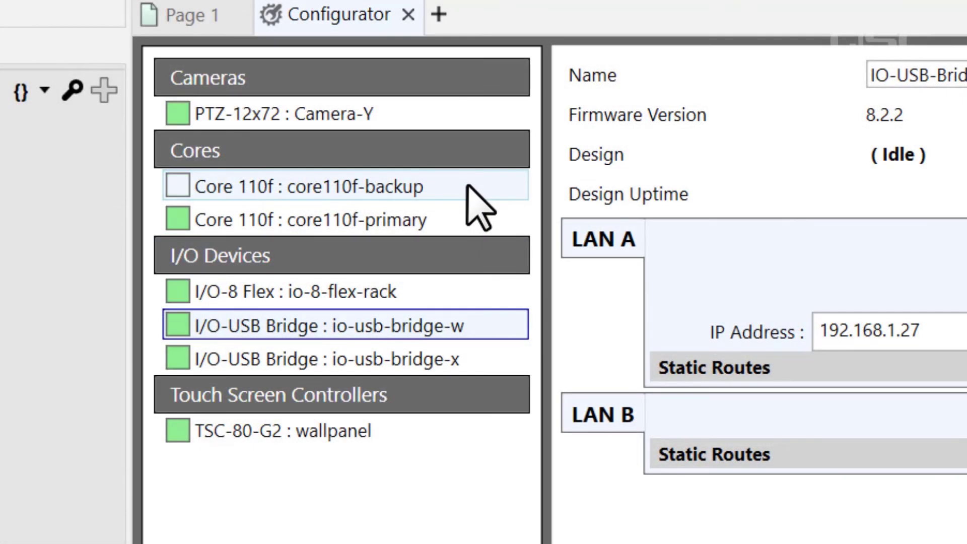
pyautogui.click(468, 186)
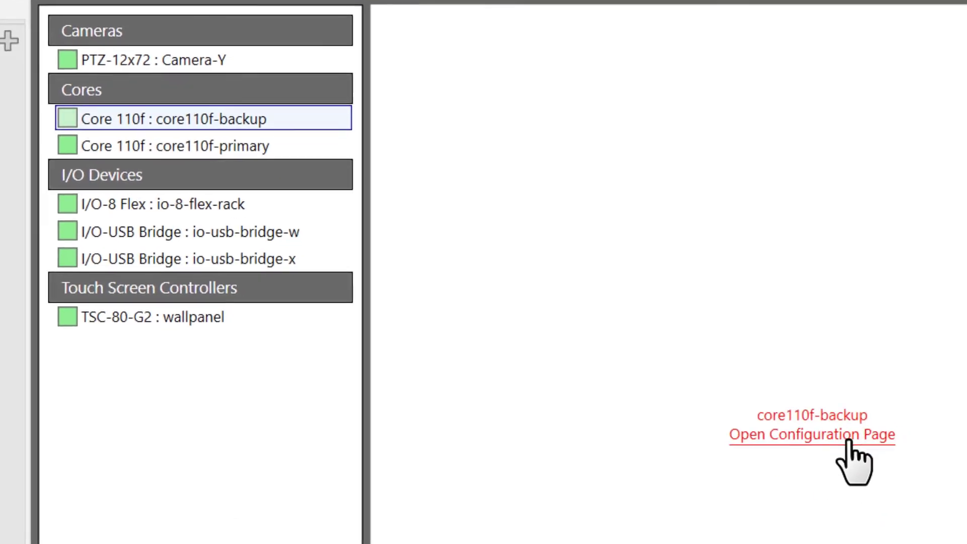
# Open the backup core's configuration page from the Configurator.
pyautogui.click(840, 442)
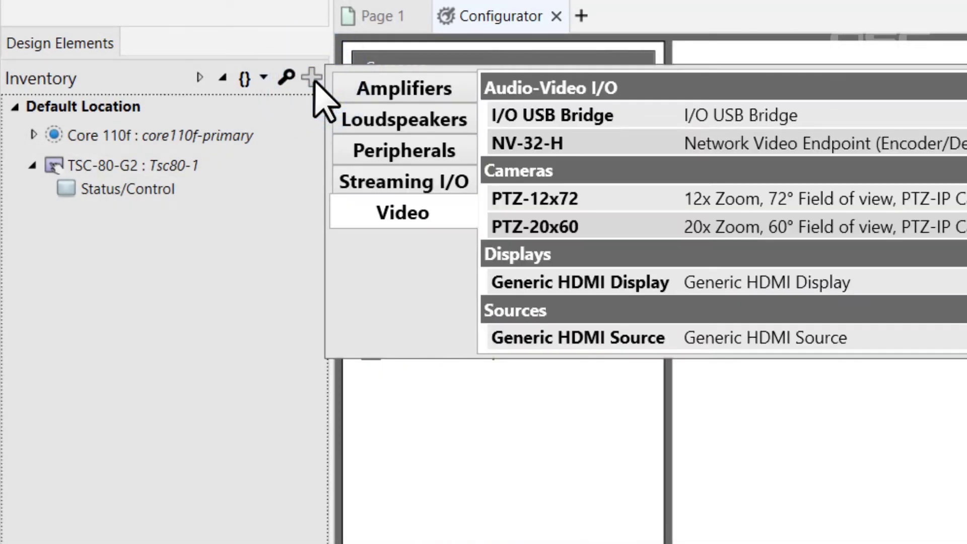
# Add an I/O USB Bridge from the Video device list to the inventory.
pyautogui.click(614, 120)
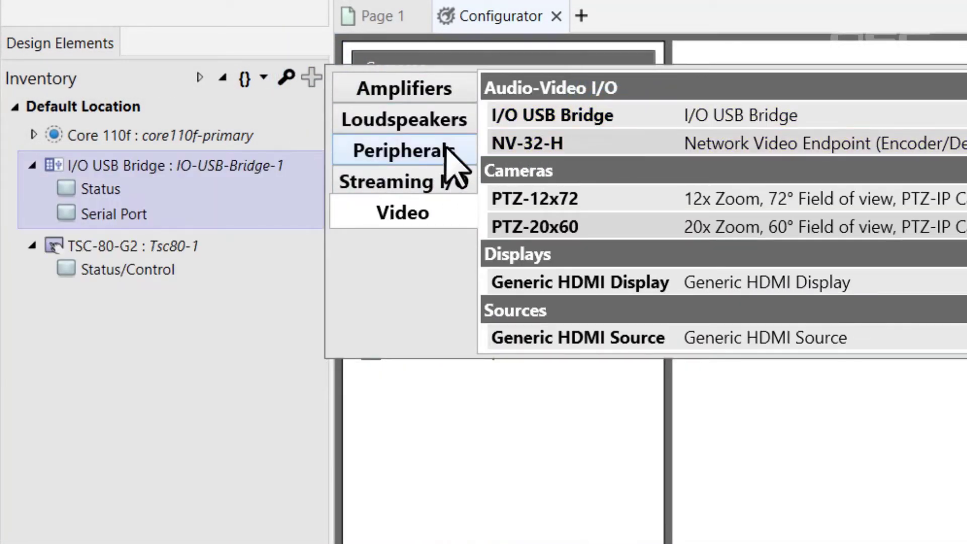
pyautogui.click(286, 164)
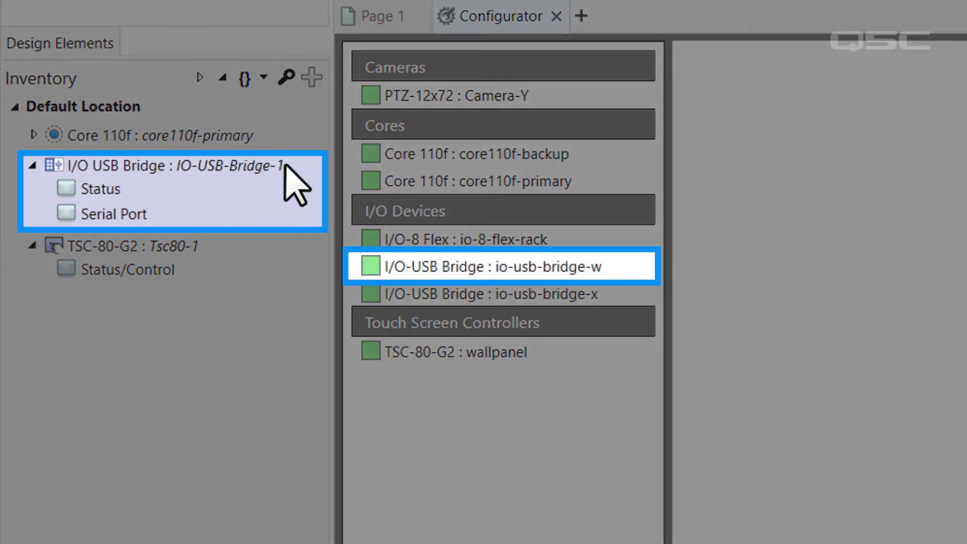
# Name the inventory bridge IO-USB-Bridge-W after the io-usb-bridge-w device, then move to the wallpanel controller.
pyautogui.click(613, 270)
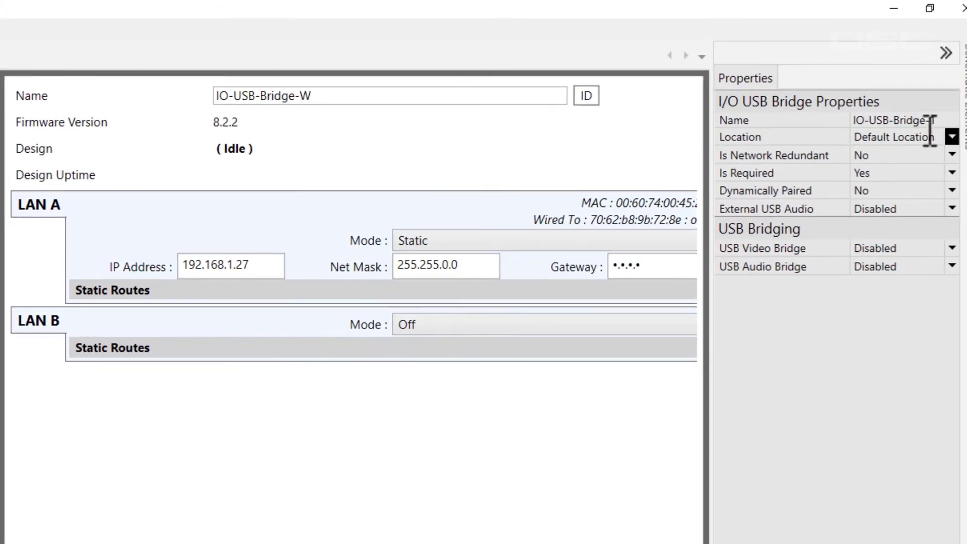
pyautogui.write('IO-USB-Bridge-W')
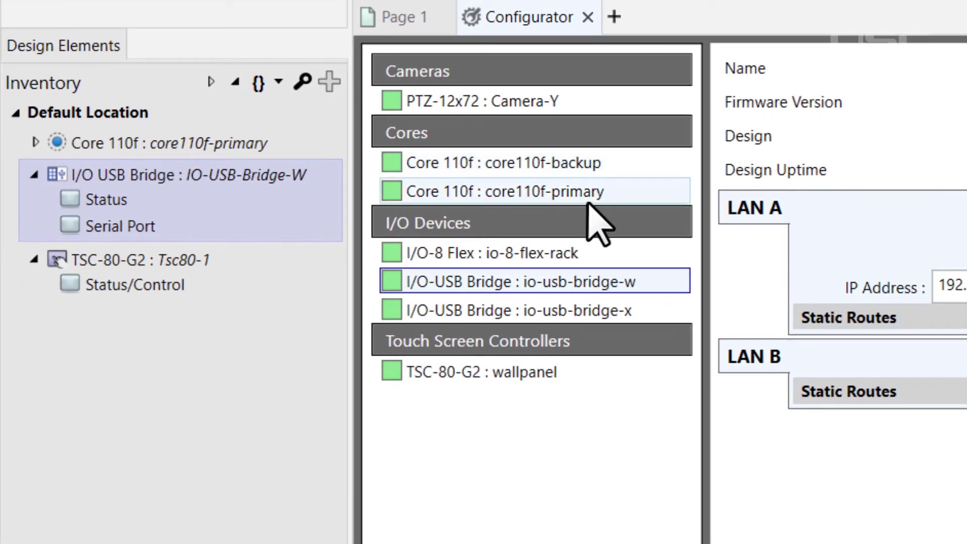
pyautogui.click(602, 397)
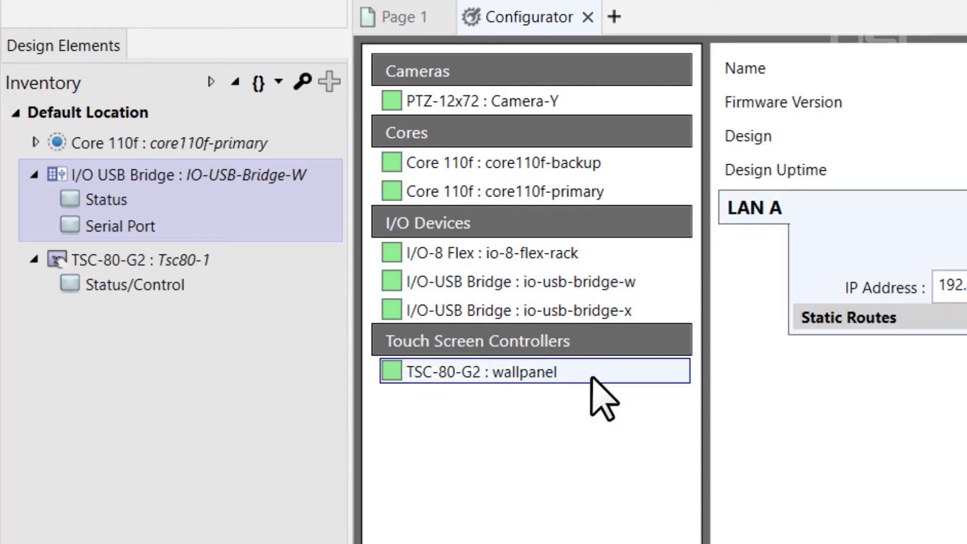
# Rename the inventory Tsc80-1 controller to wallpanel, copied from the Configurator name.
pyautogui.click(299, 257)
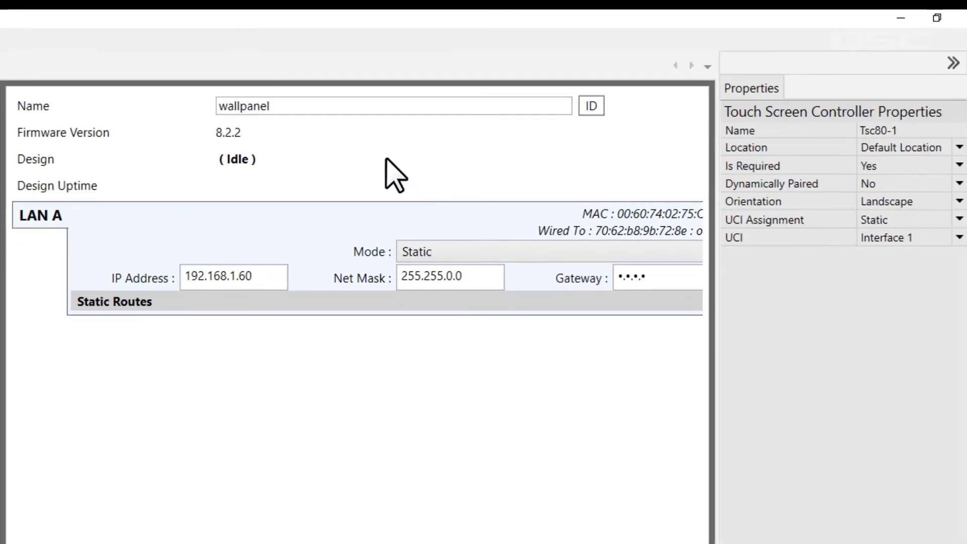
pyautogui.hotkey('ctrl', 'c')
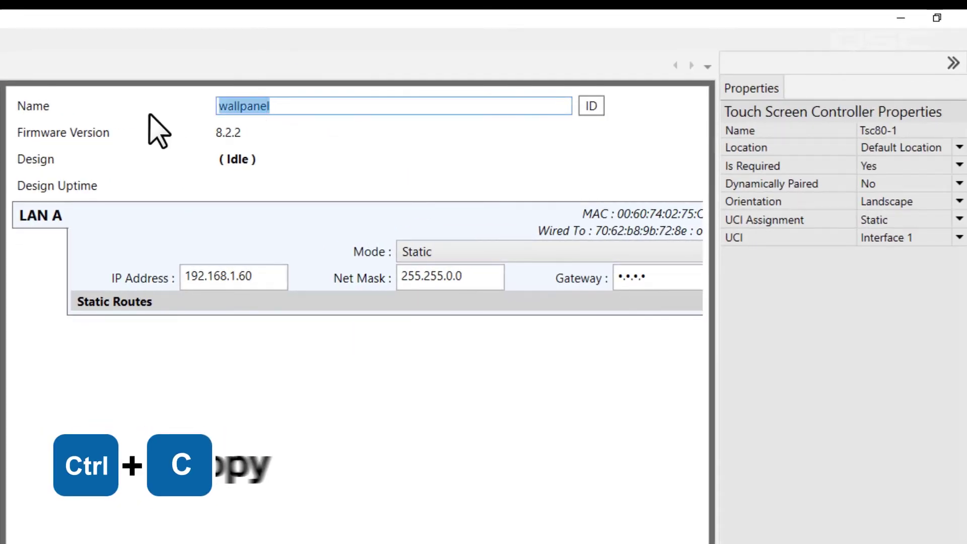
pyautogui.click(909, 128)
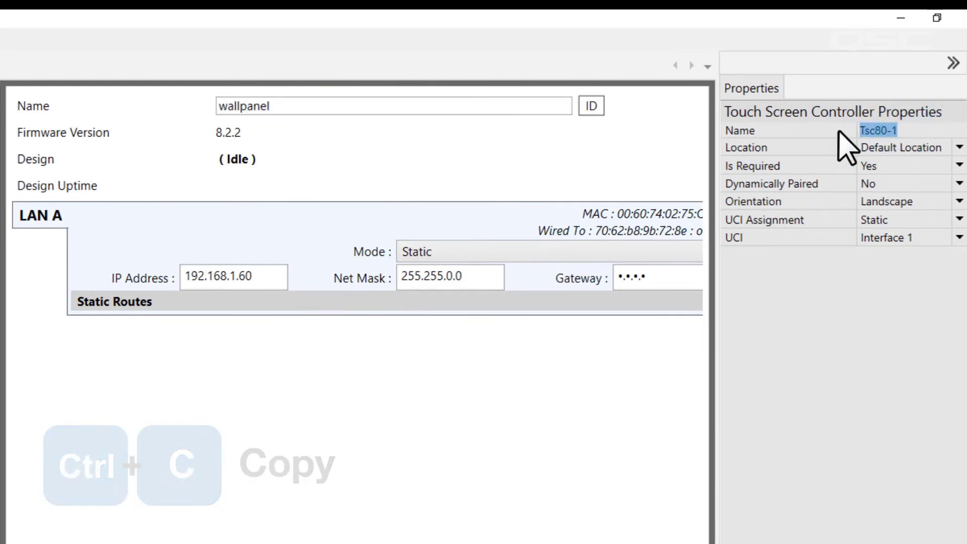
pyautogui.hotkey('ctrl', 'v')
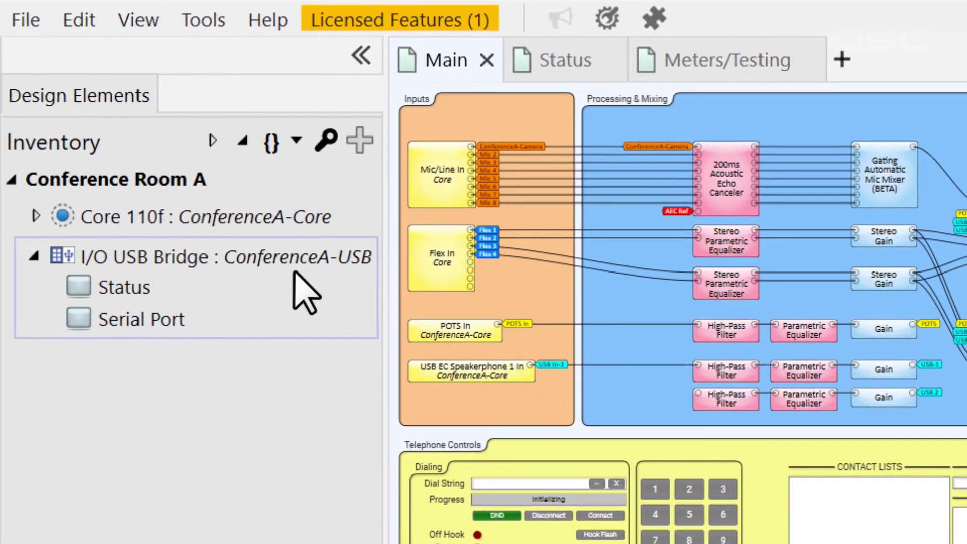
# Select io-usb-bridge-w in Configurator and copy its inventory name ConferenceA-USB.
pyautogui.click(297, 273)
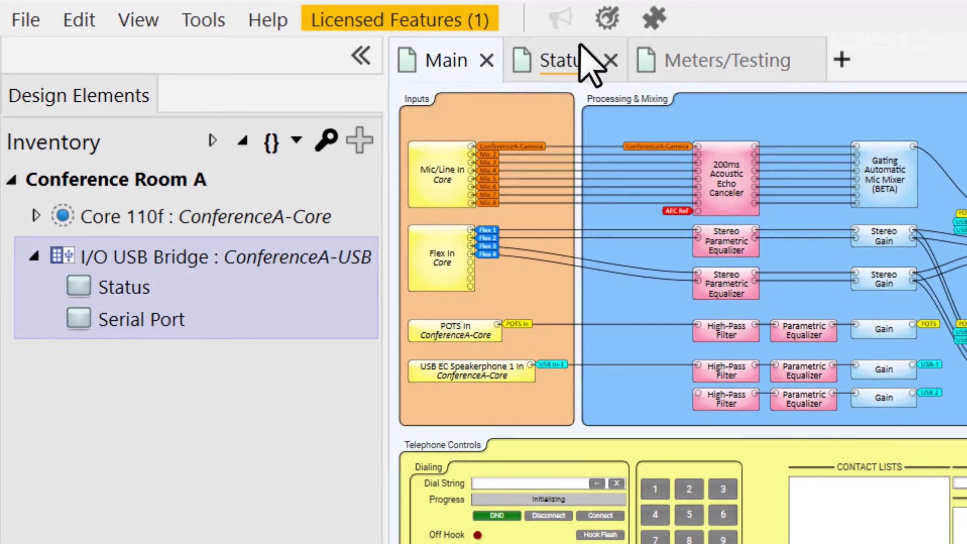
pyautogui.click(597, 20)
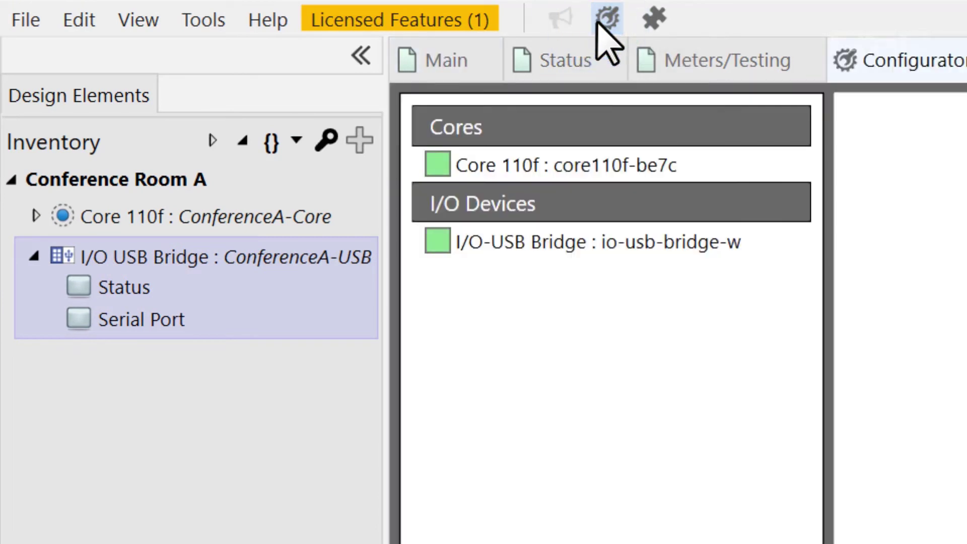
pyautogui.click(773, 249)
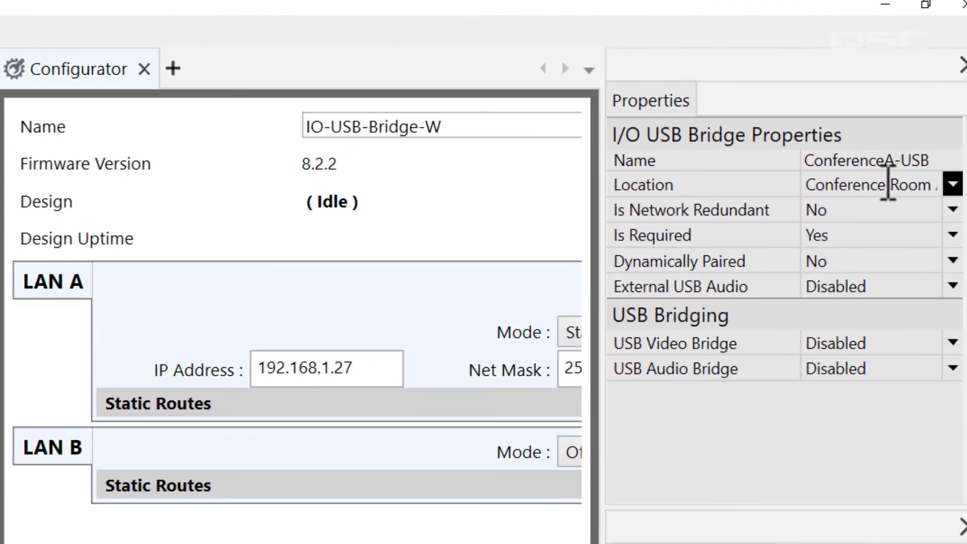
pyautogui.click(935, 161)
pyautogui.hotkey('ctrl', 'c')
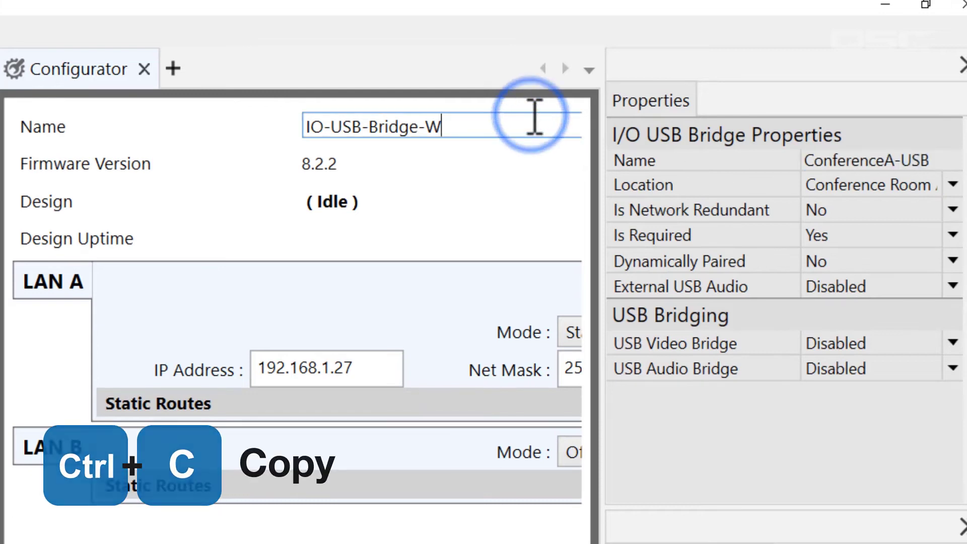
# Rename the physical bridge from IO-USB-Bridge-W to ConferenceA-USB and apply the update.
pyautogui.tripleClick(533, 112)
pyautogui.hotkey('ctrl', 'v')
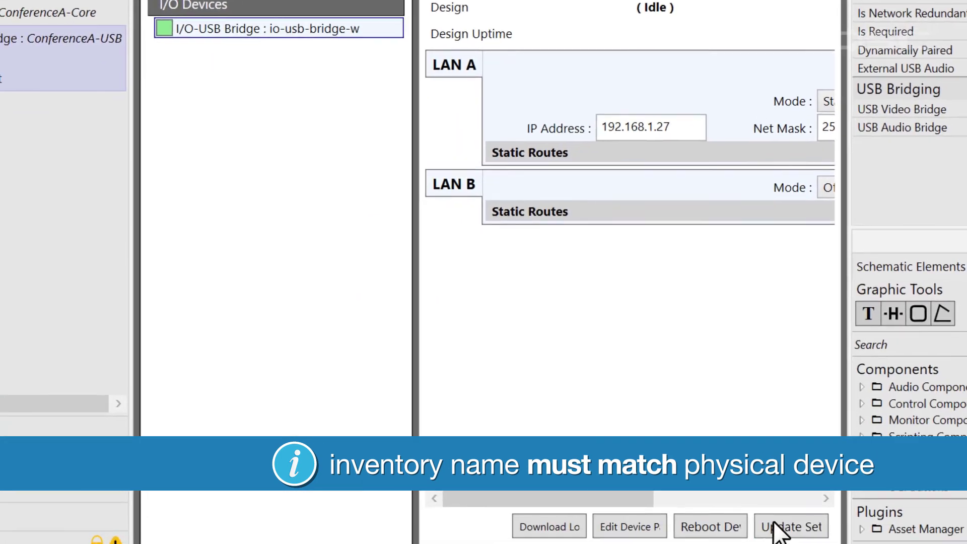
pyautogui.click(779, 526)
pyautogui.click(557, 275)
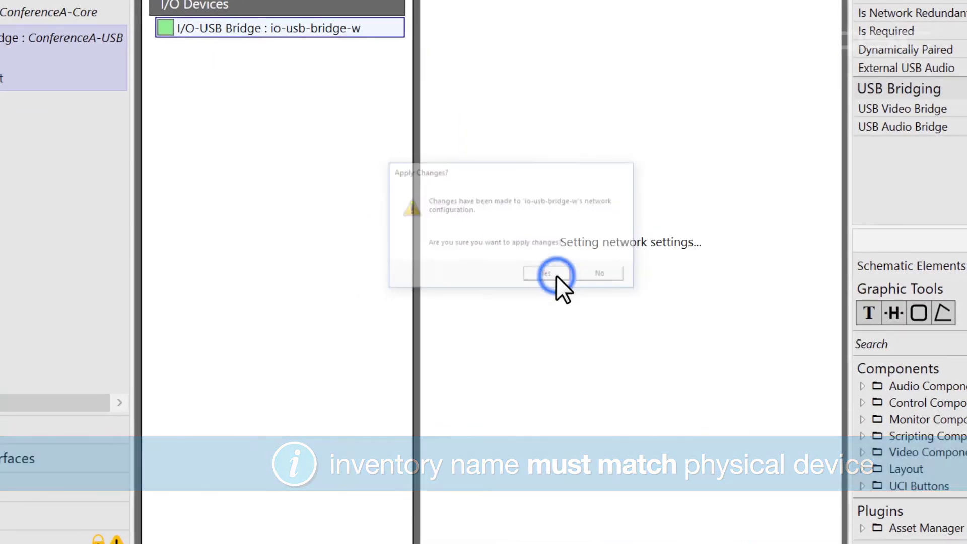